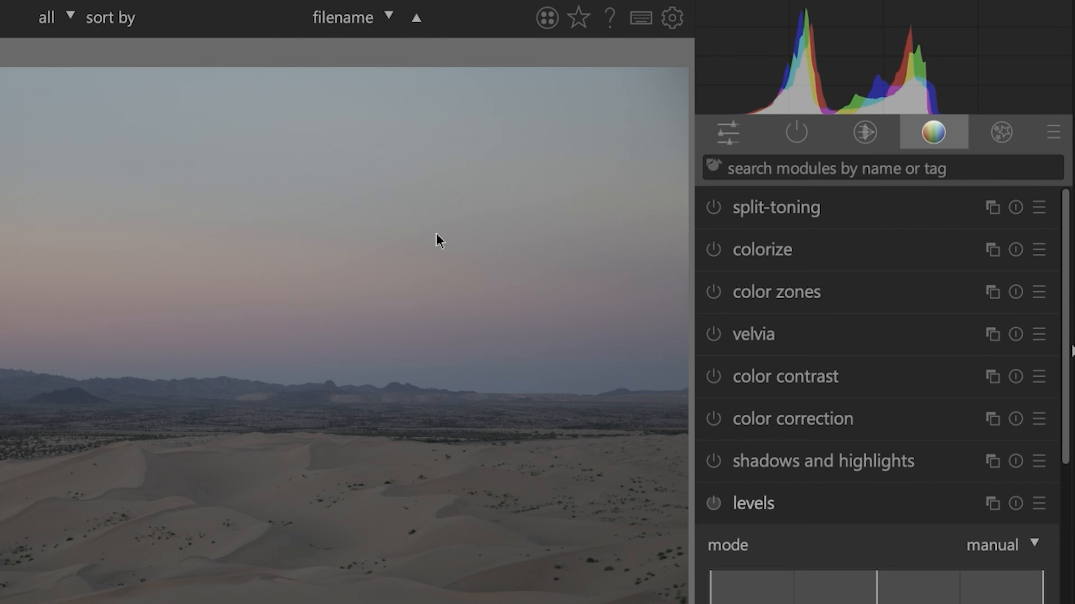
Step: In the levels module, move the black and white points in to the dark and bright ends of the histogram
{"action": "mouse_move", "coordinate": [1010, 86]}
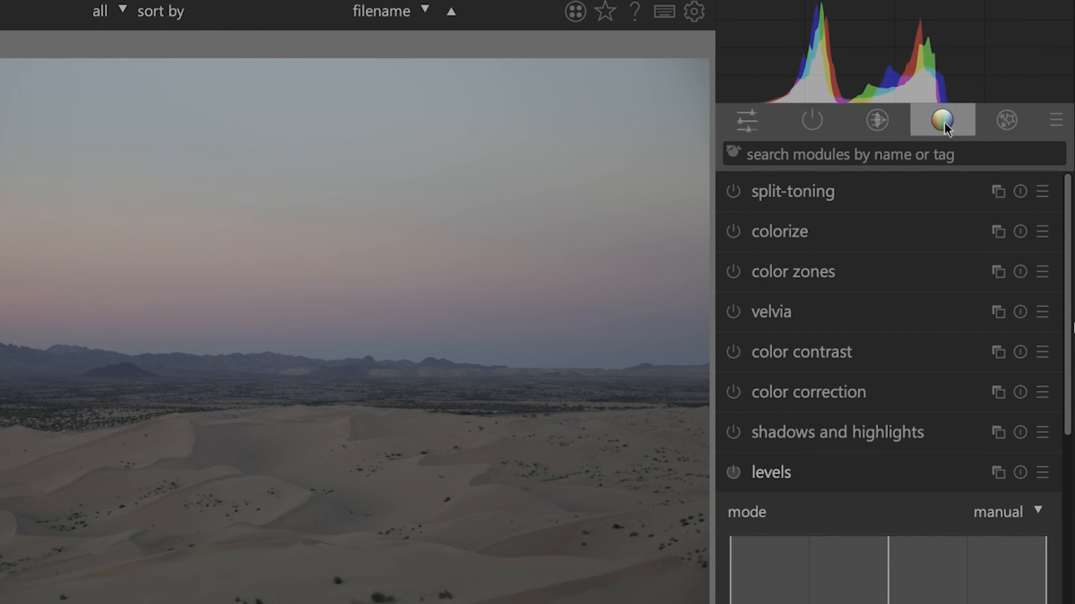
{"action": "left_click_drag", "start_coordinate": [1061, 231], "coordinate": [1058, 305]}
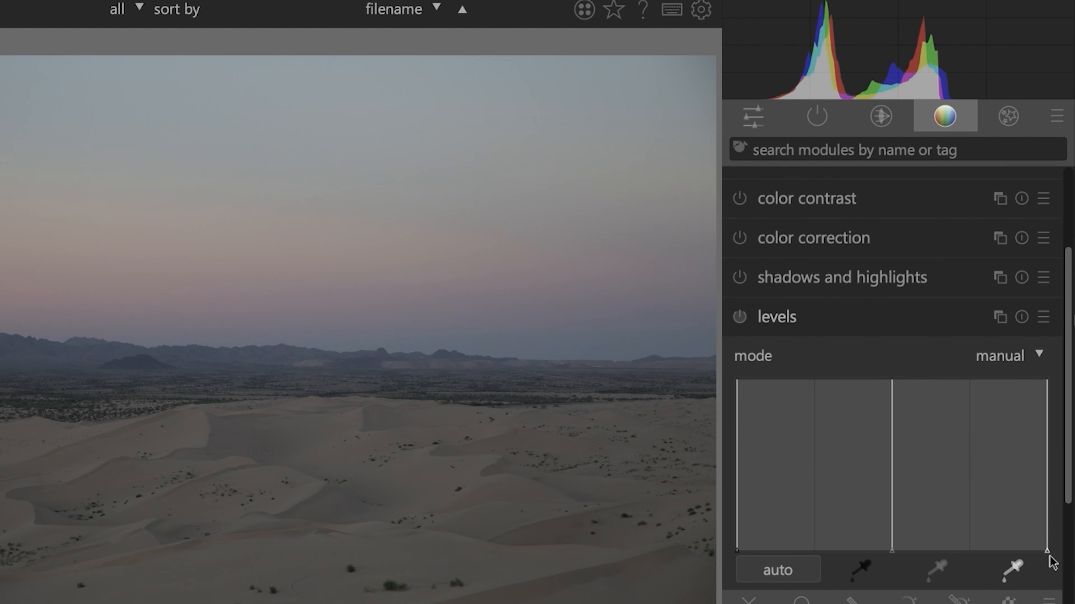
{"action": "left_click_drag", "start_coordinate": [1048, 558], "coordinate": [1044, 554]}
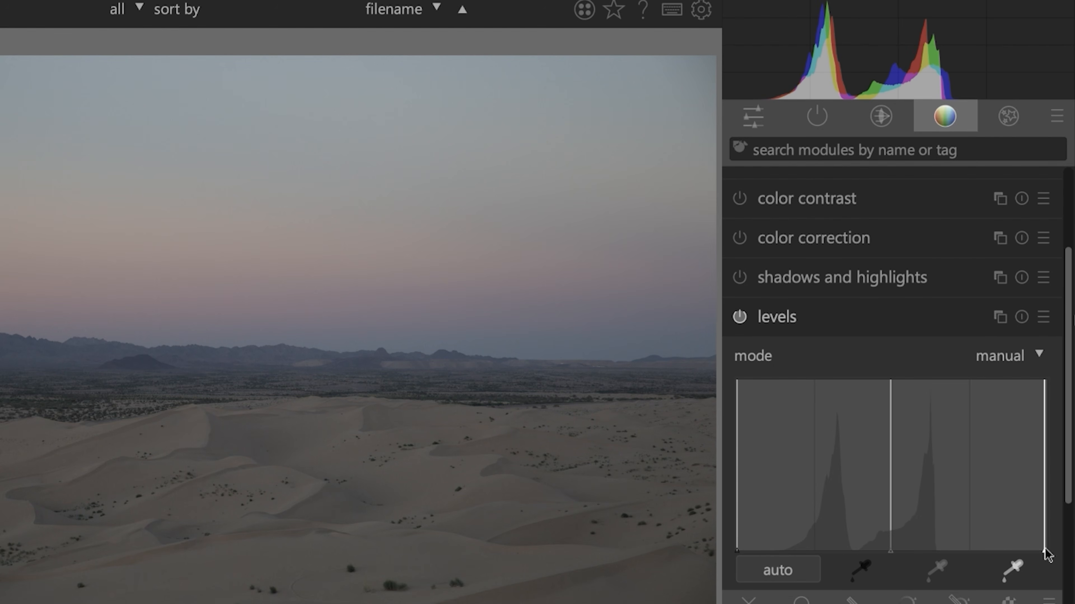
{"action": "left_click_drag", "start_coordinate": [737, 558], "coordinate": [777, 551]}
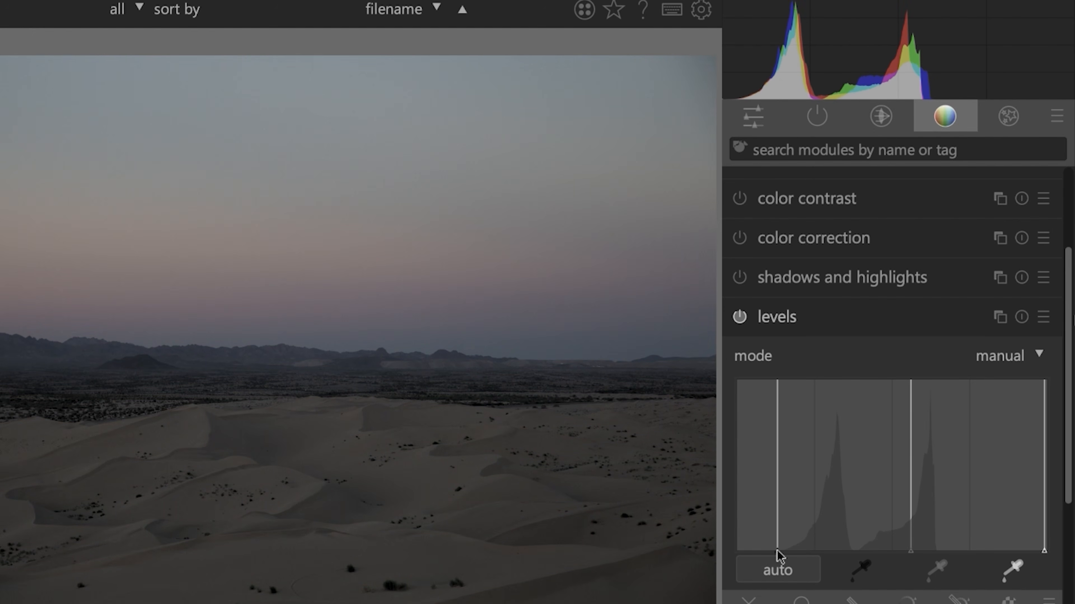
{"action": "left_click_drag", "start_coordinate": [777, 550], "coordinate": [778, 552]}
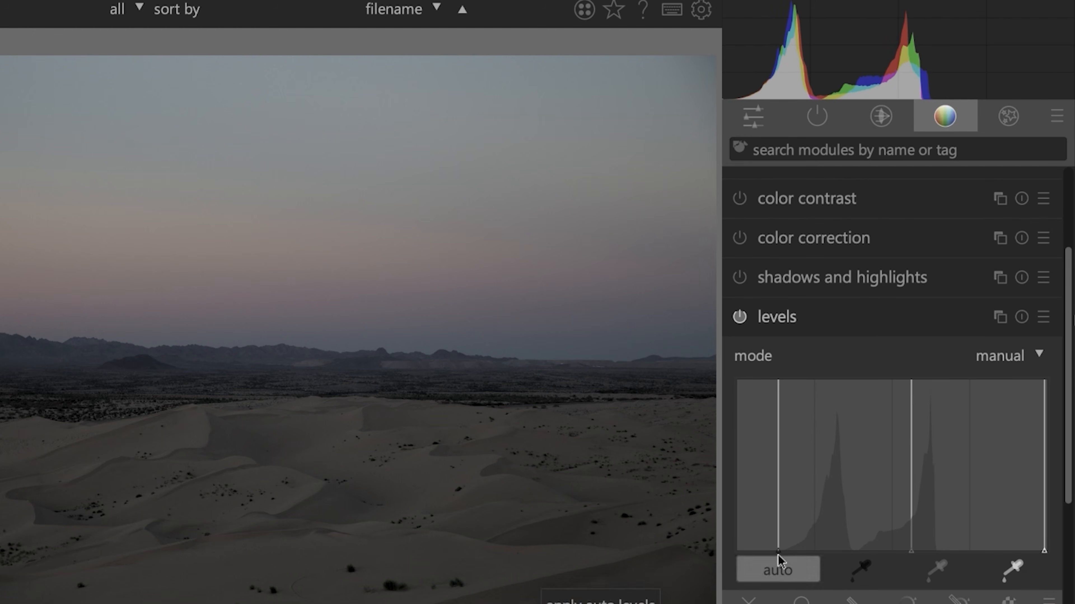
{"action": "left_click_drag", "start_coordinate": [1044, 553], "coordinate": [937, 553]}
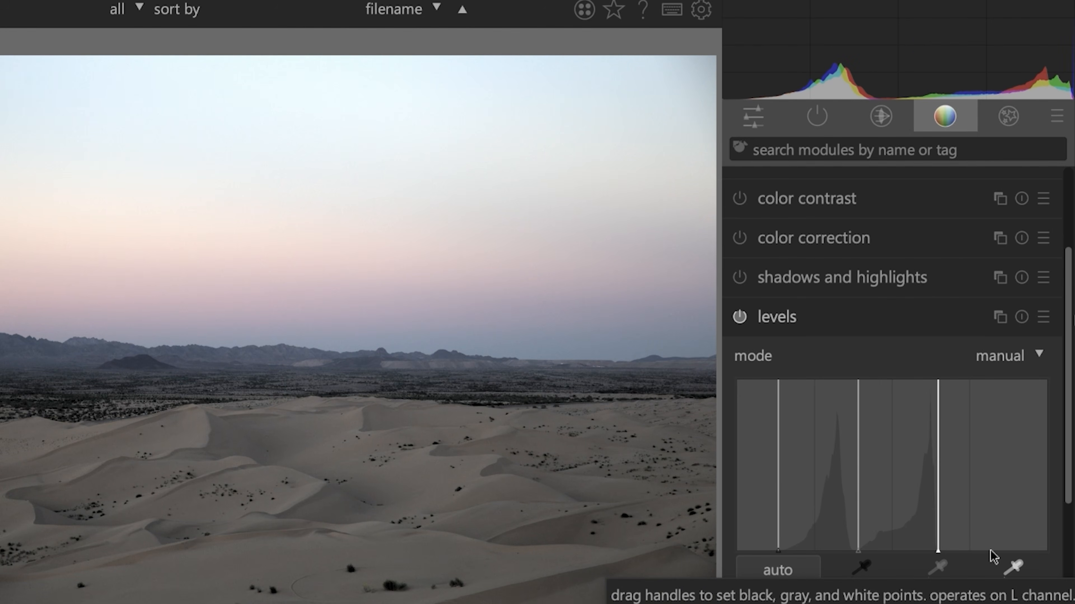
Step: Toggle the levels module off and on to compare the desert photo before and after the adjustment
{"action": "left_click", "coordinate": [740, 316]}
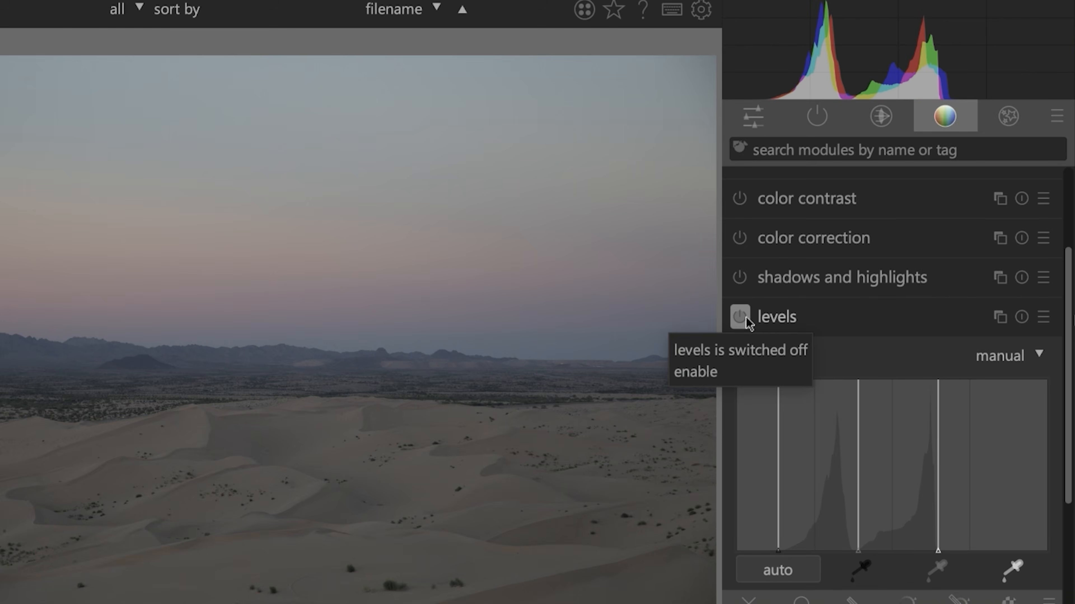
{"action": "left_click", "coordinate": [744, 321]}
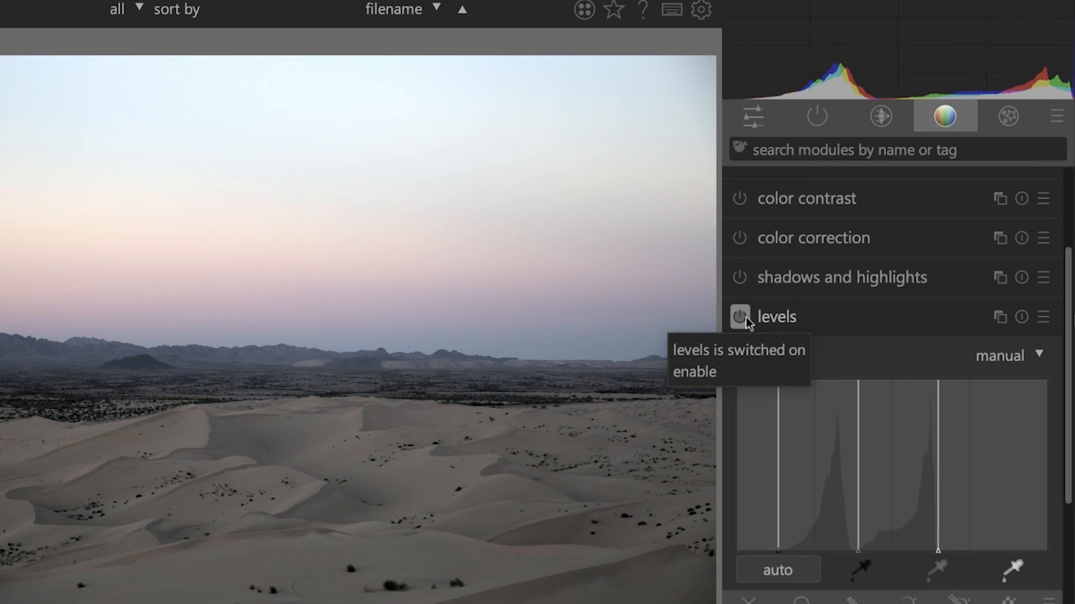
{"action": "left_click", "coordinate": [745, 321]}
{"action": "left_click", "coordinate": [744, 321]}
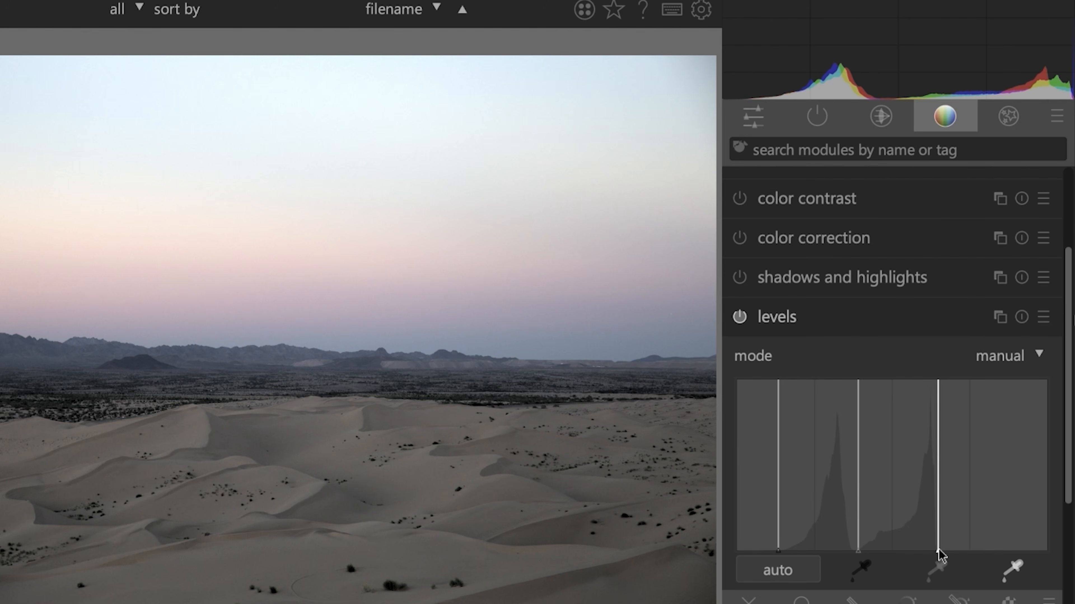
Step: Turn on the clipping indication and readjust the levels black and white points to reduce shadow clipping and eliminate highlight clipping
{"action": "left_click_drag", "start_coordinate": [938, 548], "coordinate": [898, 551]}
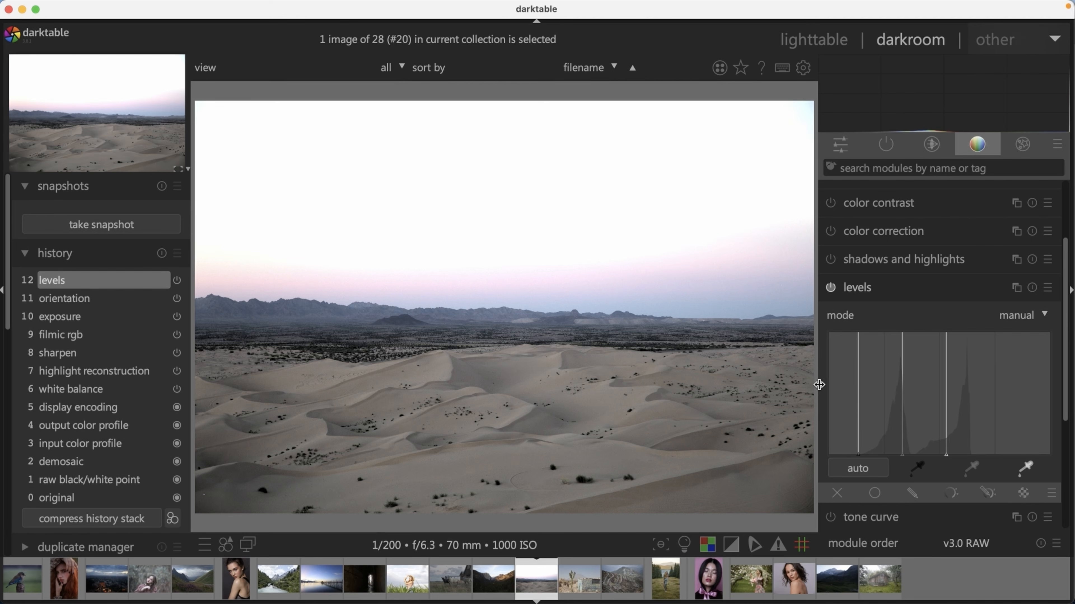
{"action": "left_click", "coordinate": [732, 546]}
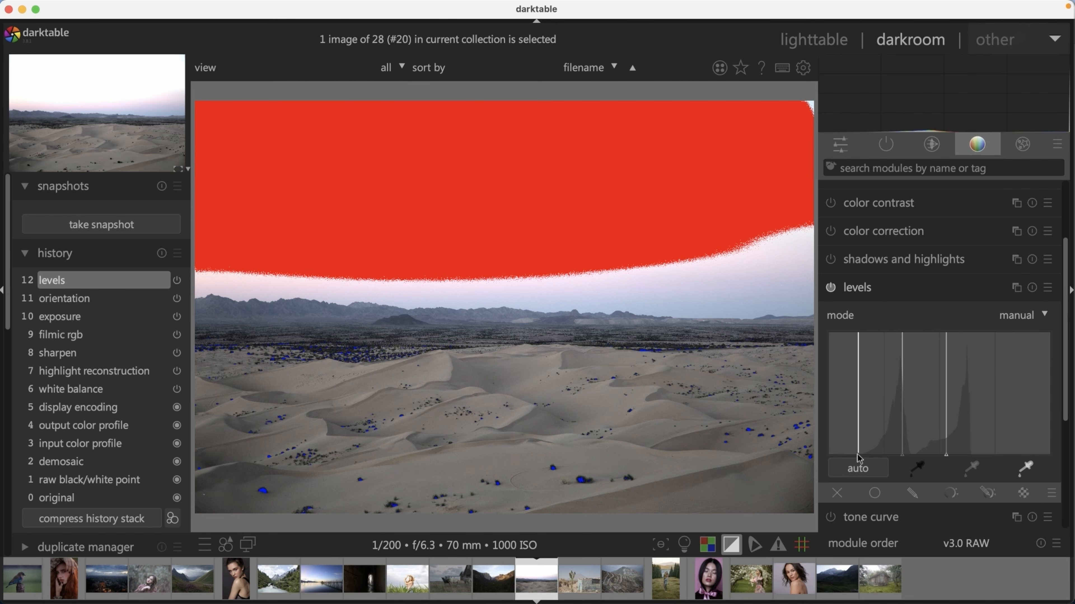
{"action": "left_click_drag", "start_coordinate": [859, 455], "coordinate": [851, 454]}
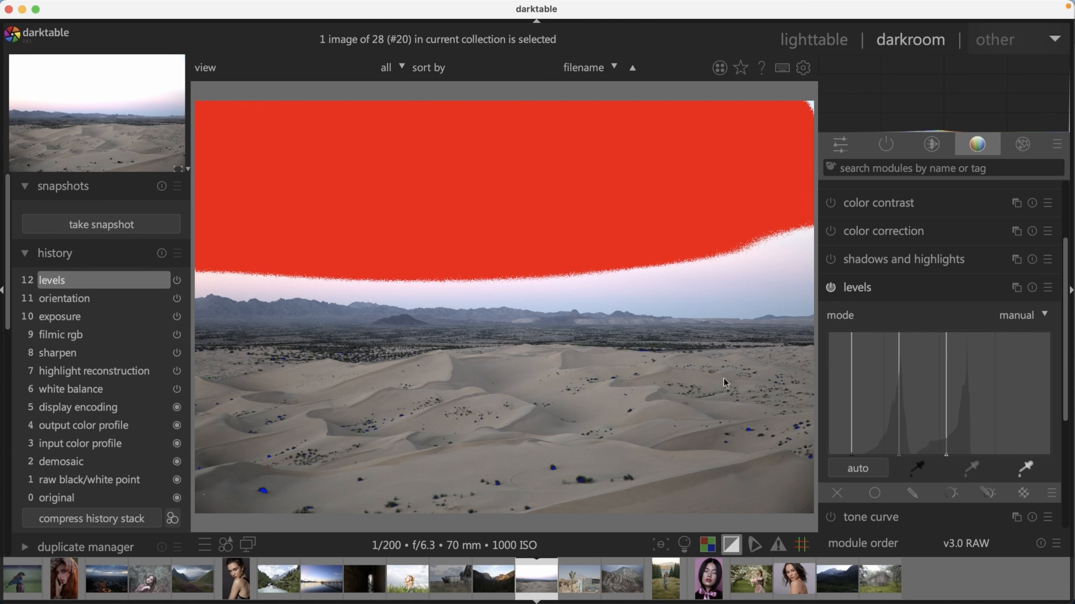
{"action": "left_click_drag", "start_coordinate": [945, 455], "coordinate": [975, 456]}
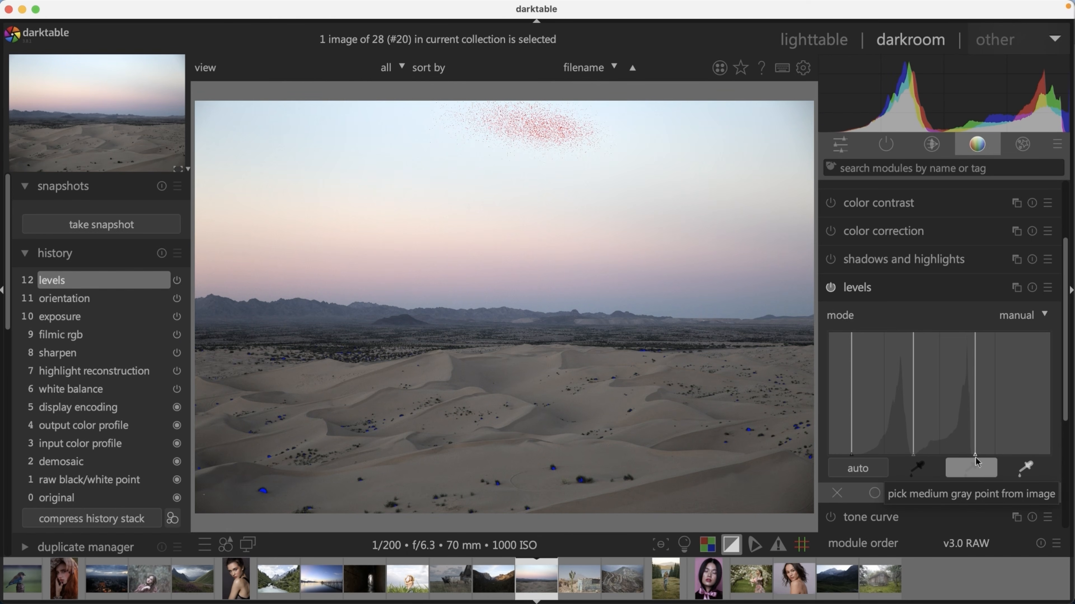
{"action": "left_click_drag", "start_coordinate": [976, 457], "coordinate": [979, 458]}
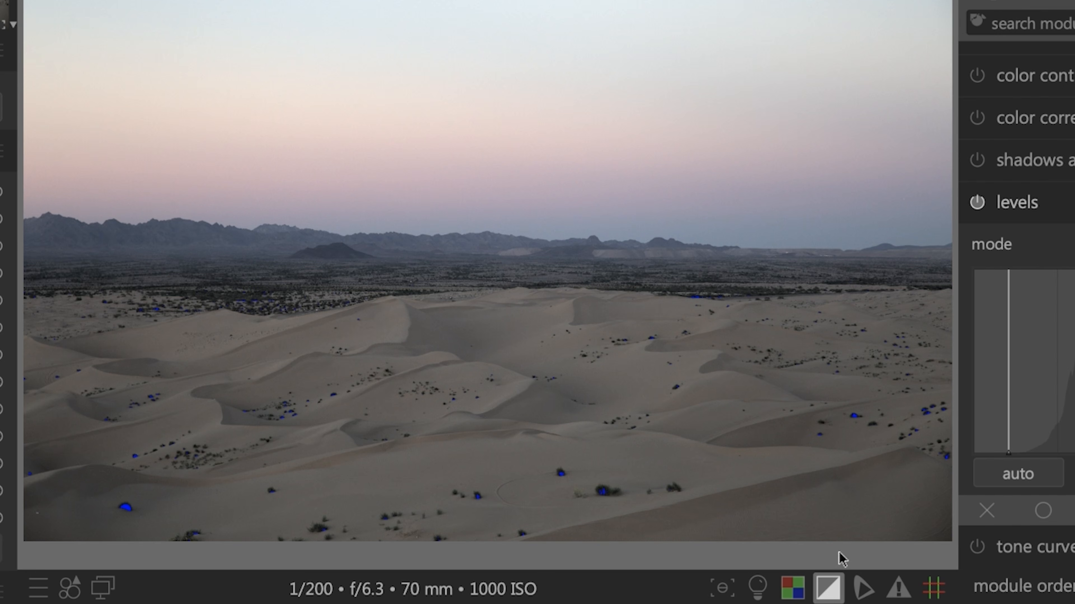
Step: Review the clipping indication's preview modes and color schemes, keeping luminance only and red & blue
{"action": "right_click", "coordinate": [826, 592]}
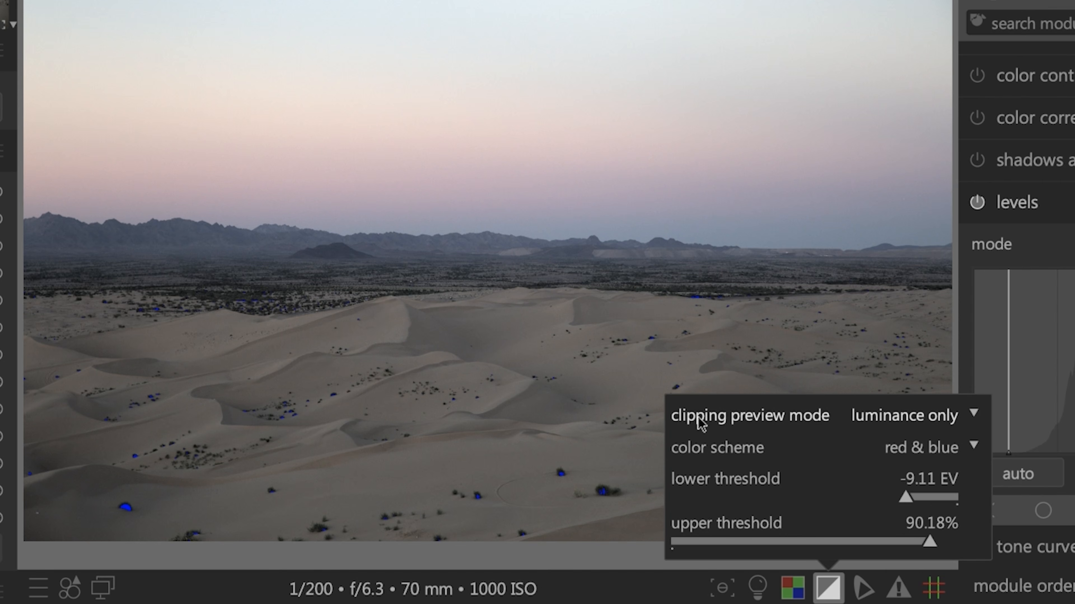
{"action": "left_click", "coordinate": [916, 418]}
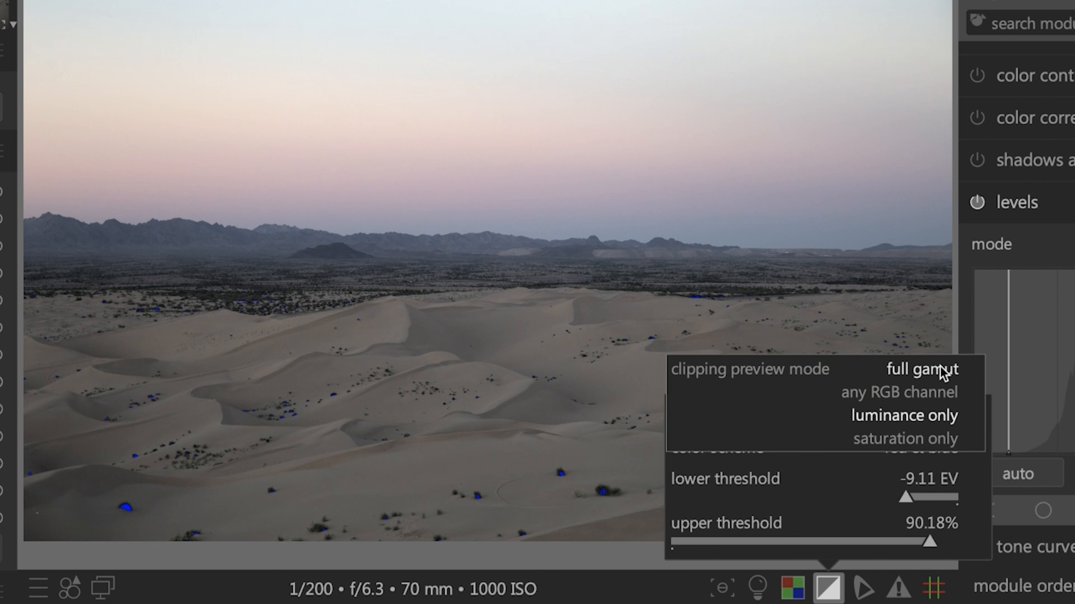
{"action": "left_click", "coordinate": [930, 419]}
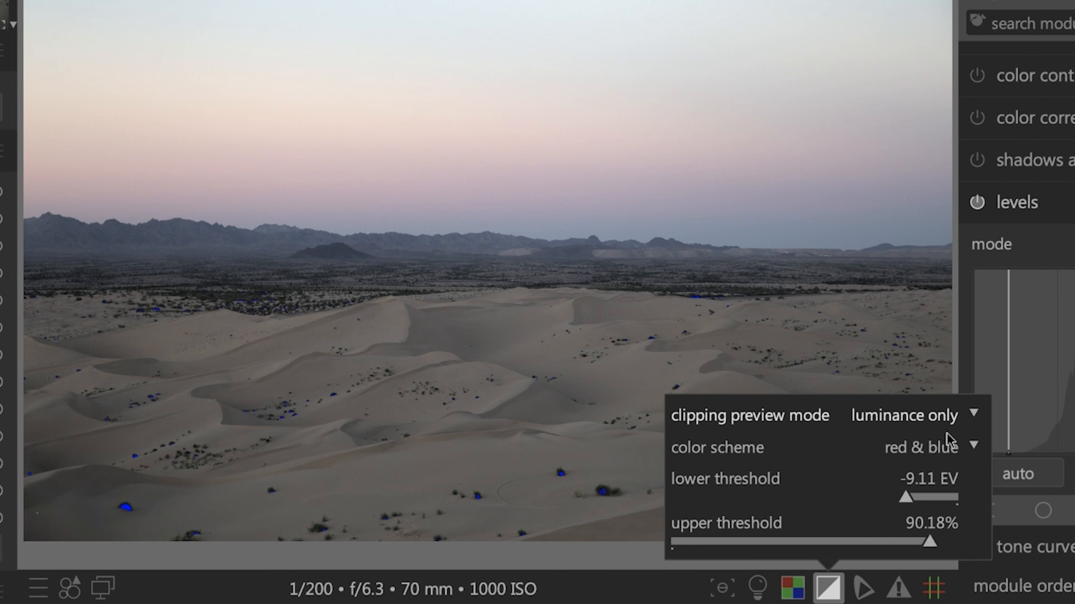
{"action": "left_click", "coordinate": [952, 448]}
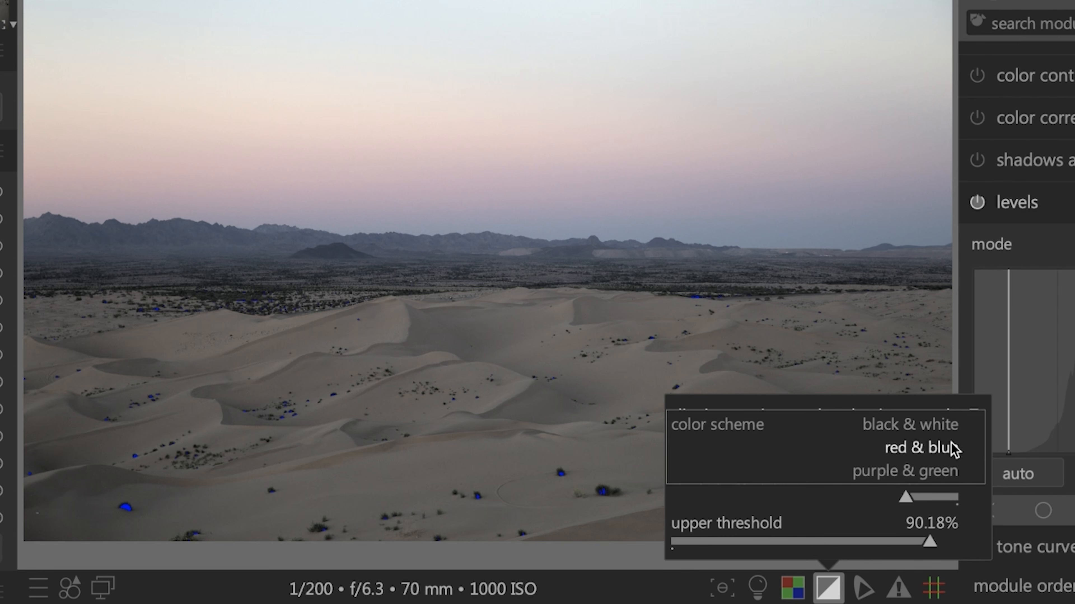
{"action": "left_click", "coordinate": [952, 447]}
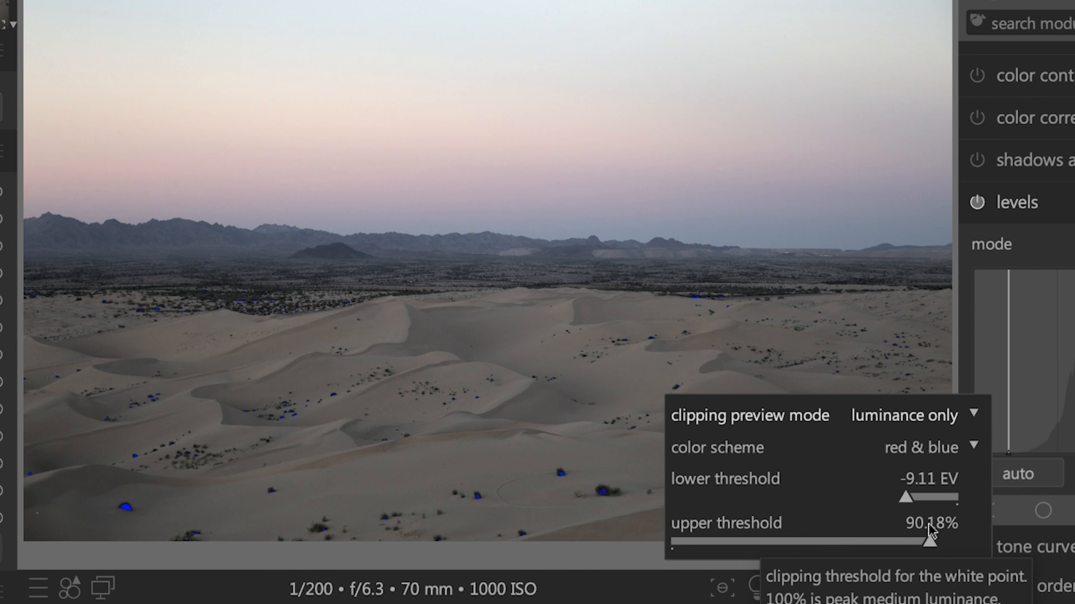
Step: Lower the clipping indication's upper threshold to 56.49% and toggle the overlay to compare its effect
{"action": "left_click", "coordinate": [931, 543]}
{"action": "left_click_drag", "start_coordinate": [931, 541], "coordinate": [833, 542]}
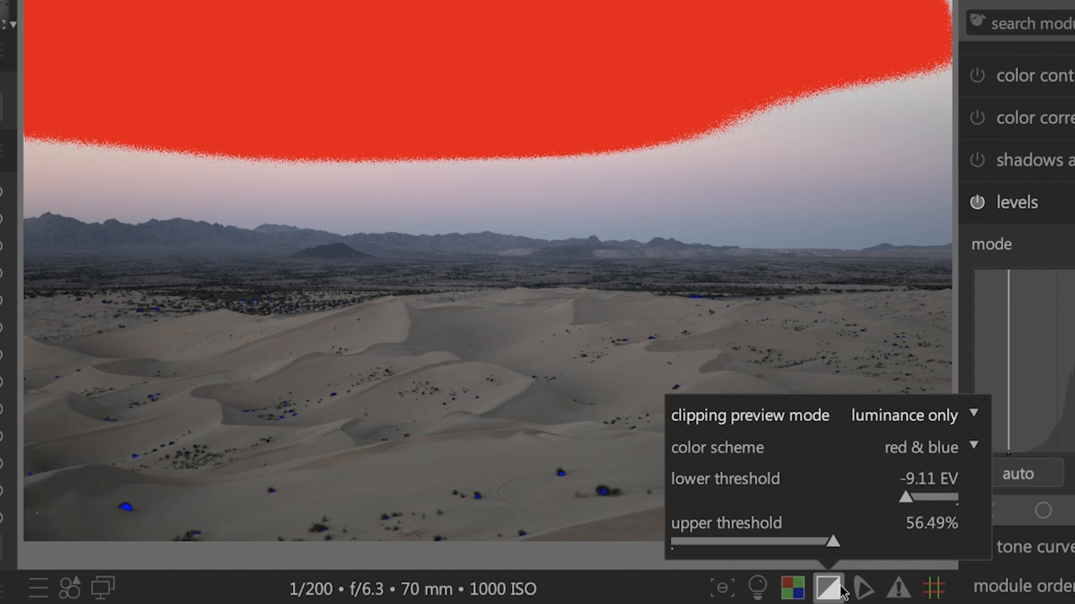
{"action": "left_click", "coordinate": [840, 586]}
{"action": "left_click", "coordinate": [837, 595]}
{"action": "left_click", "coordinate": [836, 591]}
{"action": "left_click", "coordinate": [835, 591]}
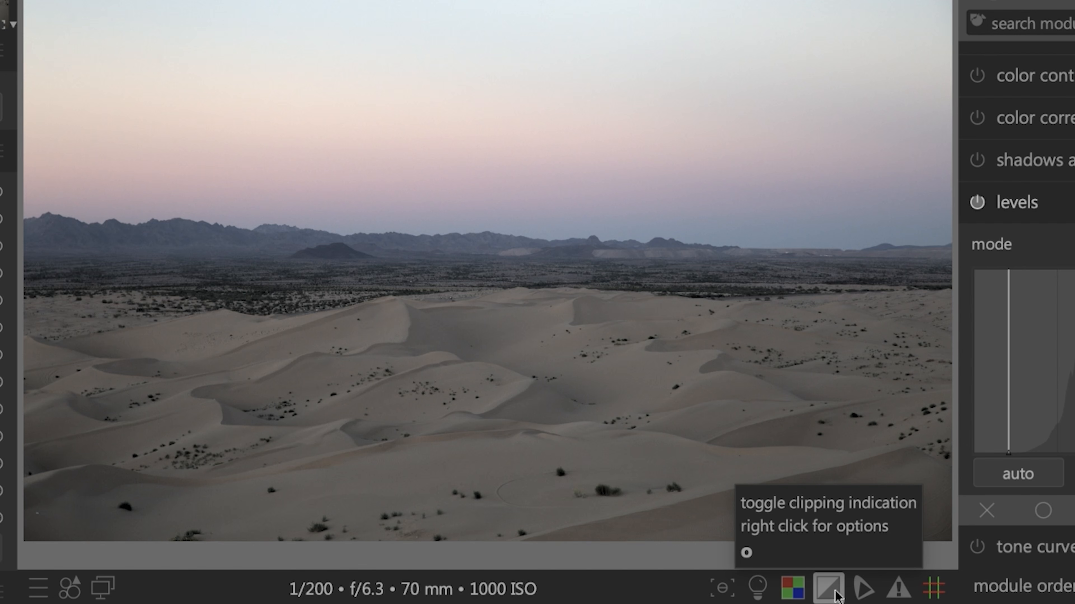
{"action": "left_click", "coordinate": [836, 593]}
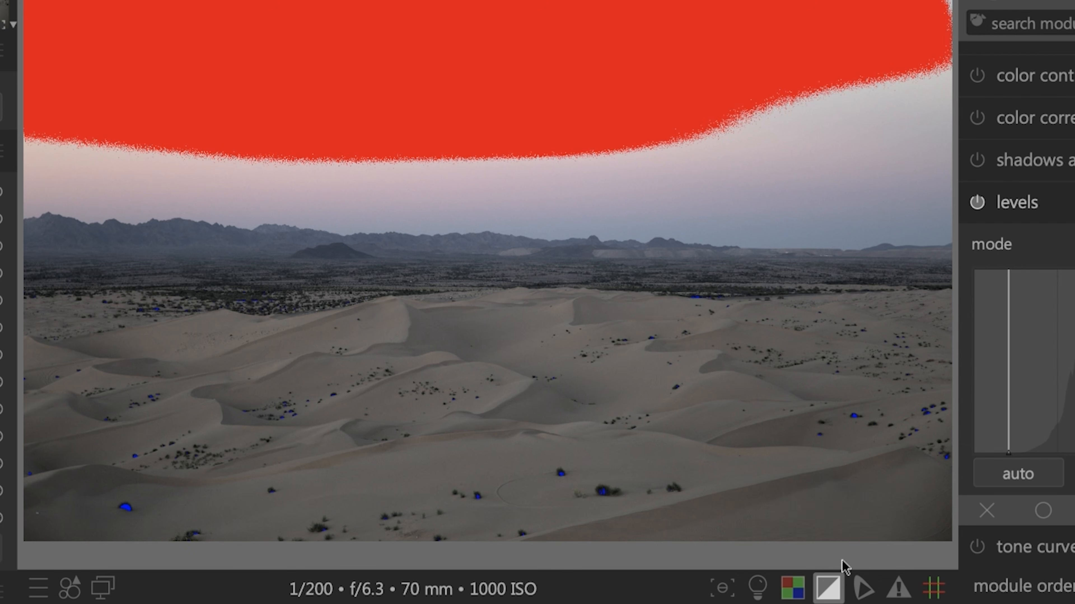
Step: Raise the clipping indication's upper threshold to 90.18% and close its options
{"action": "right_click", "coordinate": [830, 588]}
{"action": "left_click_drag", "start_coordinate": [832, 542], "coordinate": [930, 545]}
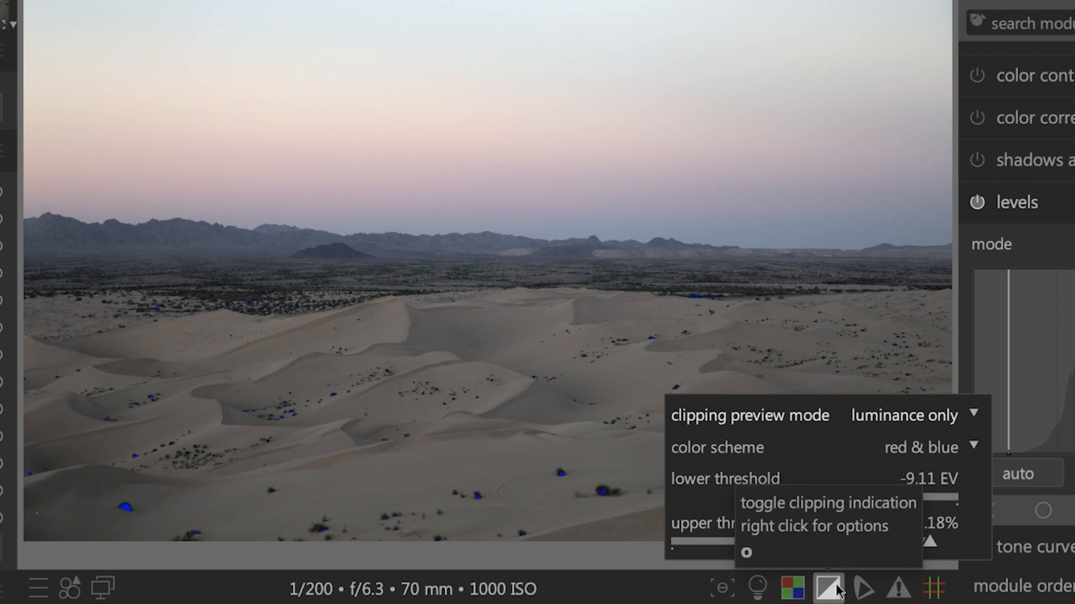
{"action": "left_click", "coordinate": [836, 586]}
{"action": "left_click", "coordinate": [836, 591]}
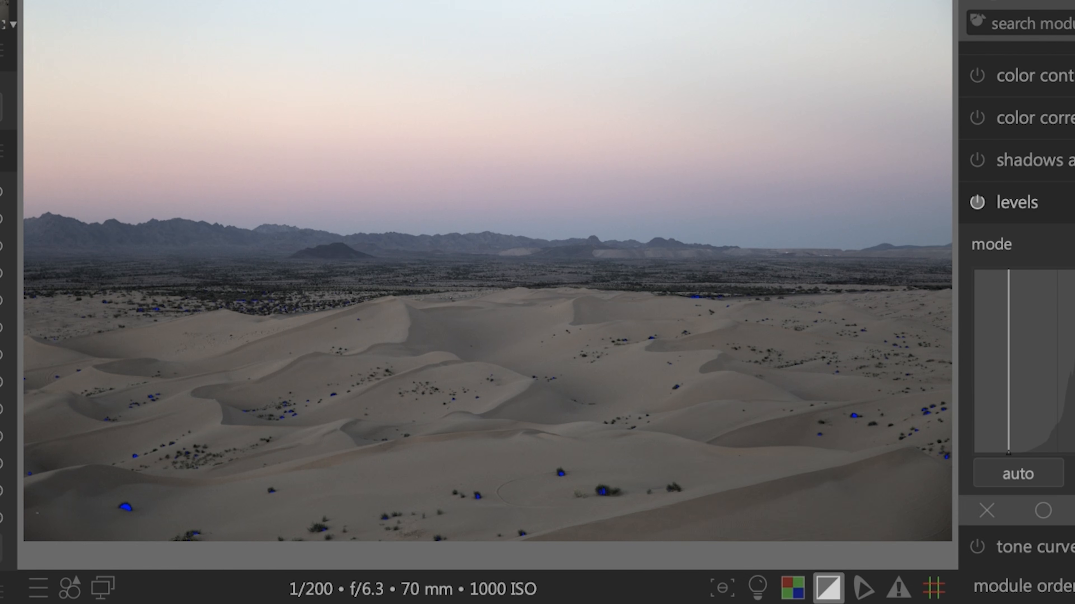
Step: Reset the levels adjustment on the desert photo and open the export settings in the lighttable view
{"action": "left_click", "coordinate": [1012, 203]}
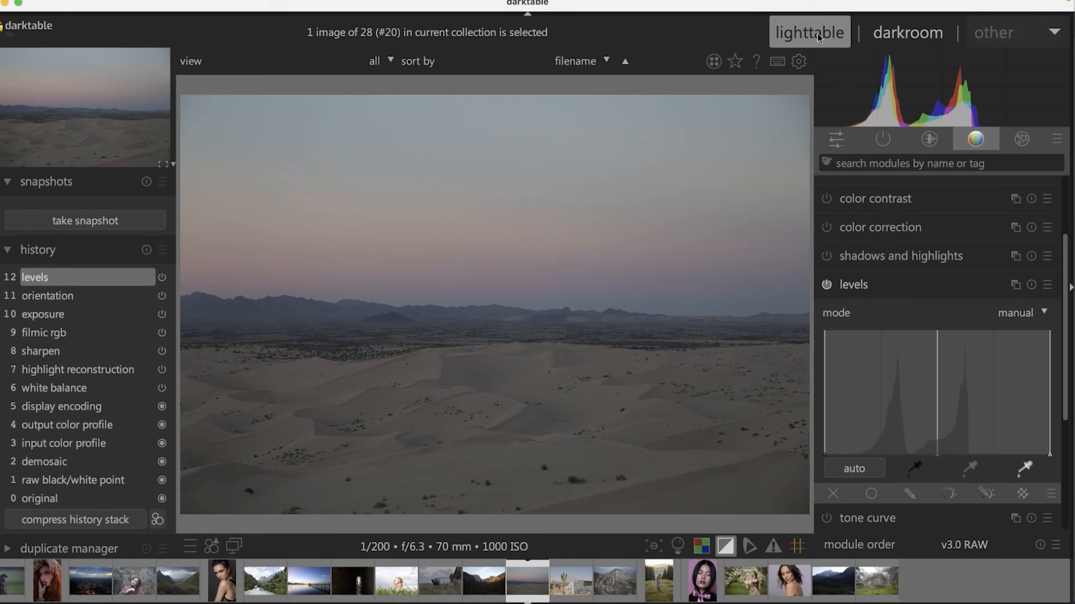
{"action": "key", "text": "l"}
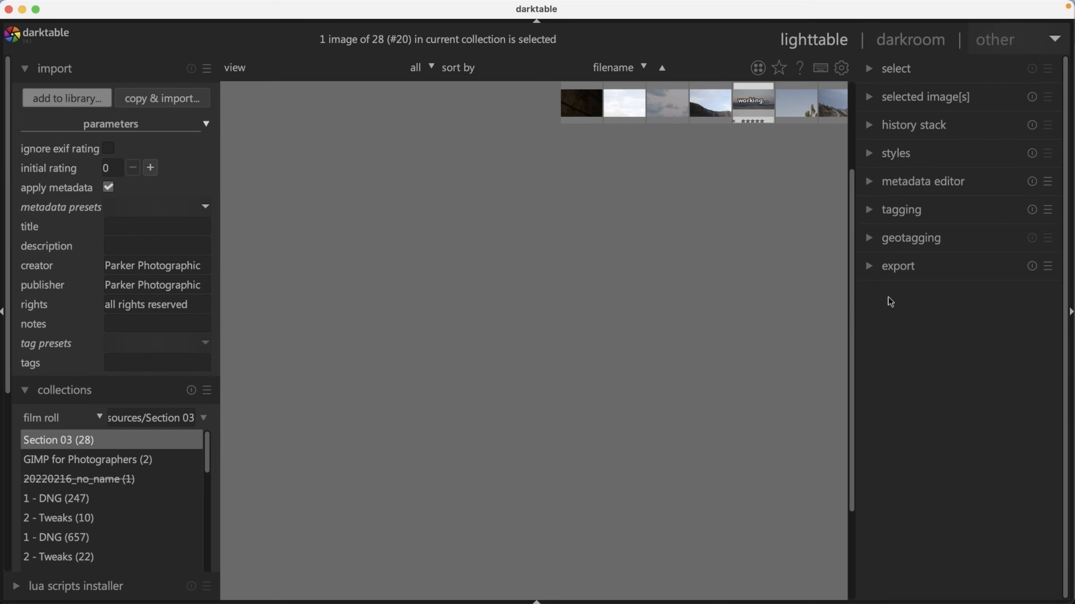
{"action": "left_click", "coordinate": [899, 267]}
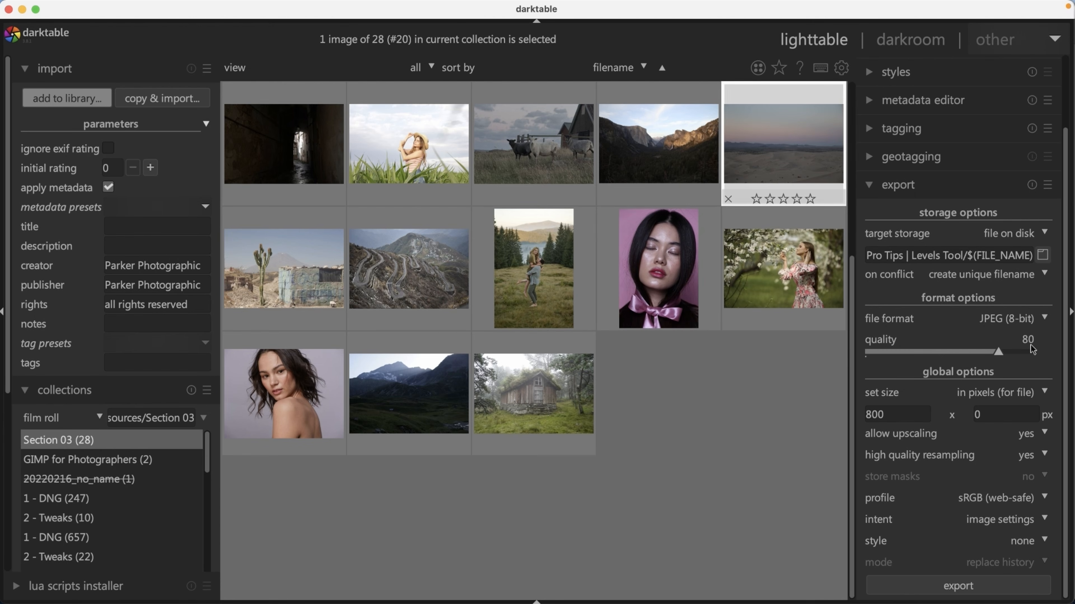
Step: Switch to GIMP and open the Levels adjustment for the desert image
{"action": "mouse_move", "coordinate": [608, 595]}
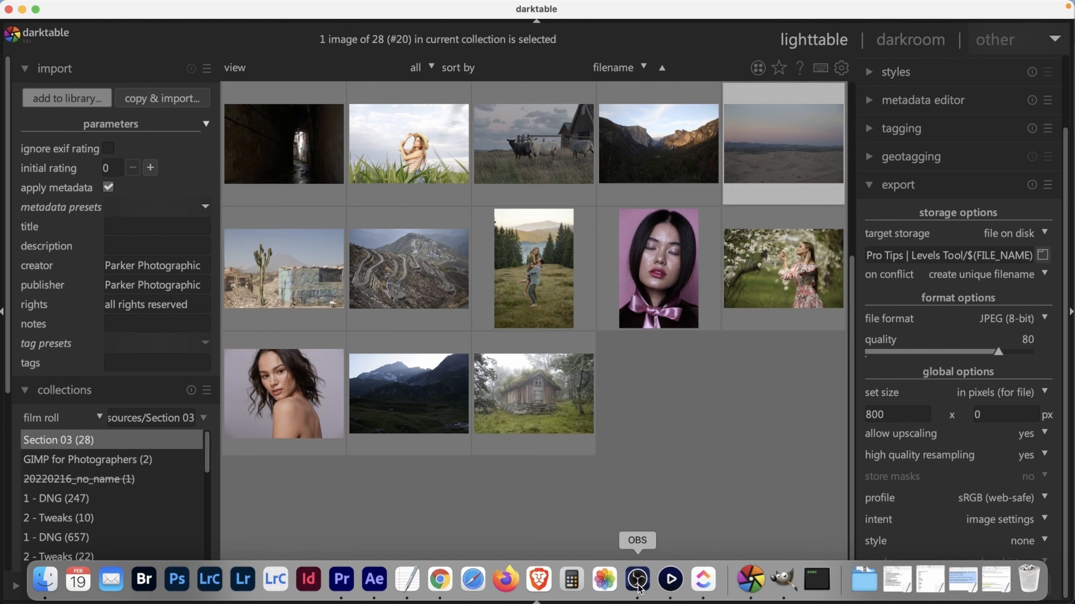
{"action": "left_click", "coordinate": [782, 579]}
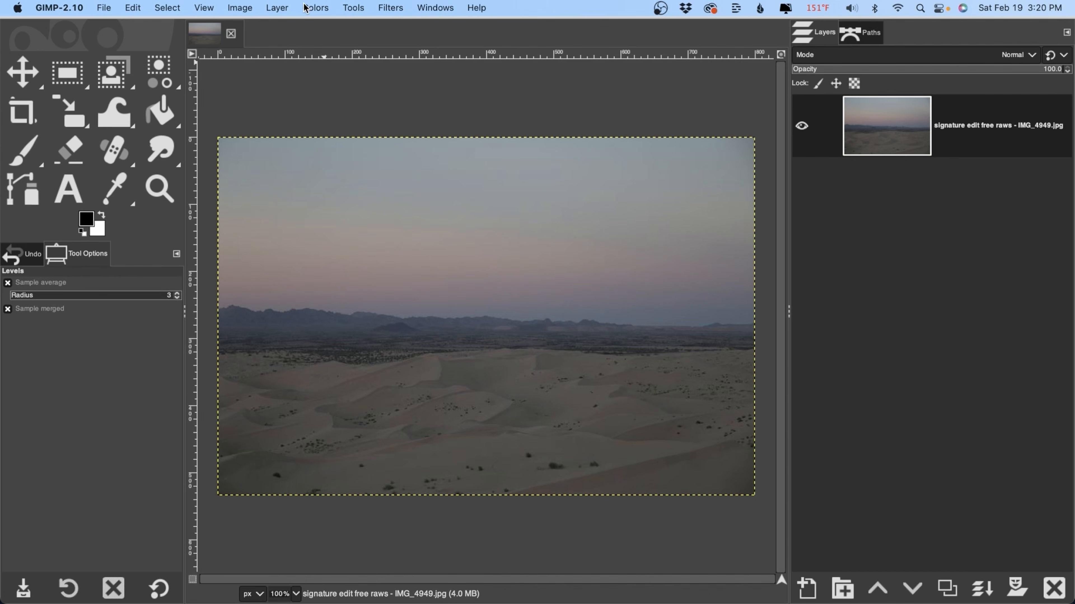
{"action": "left_click", "coordinate": [305, 7]}
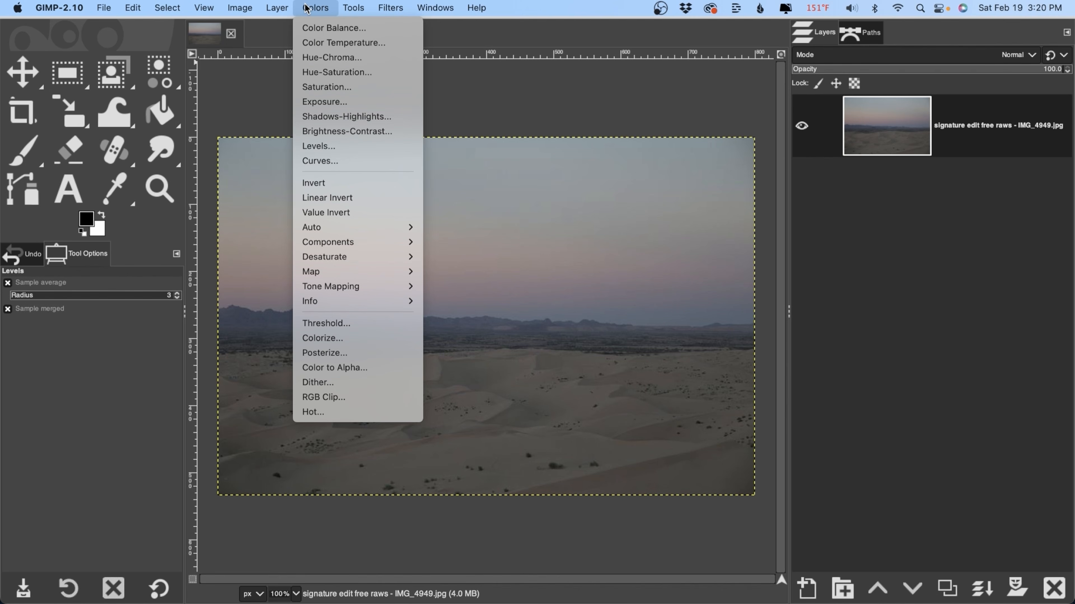
{"action": "left_click", "coordinate": [343, 148]}
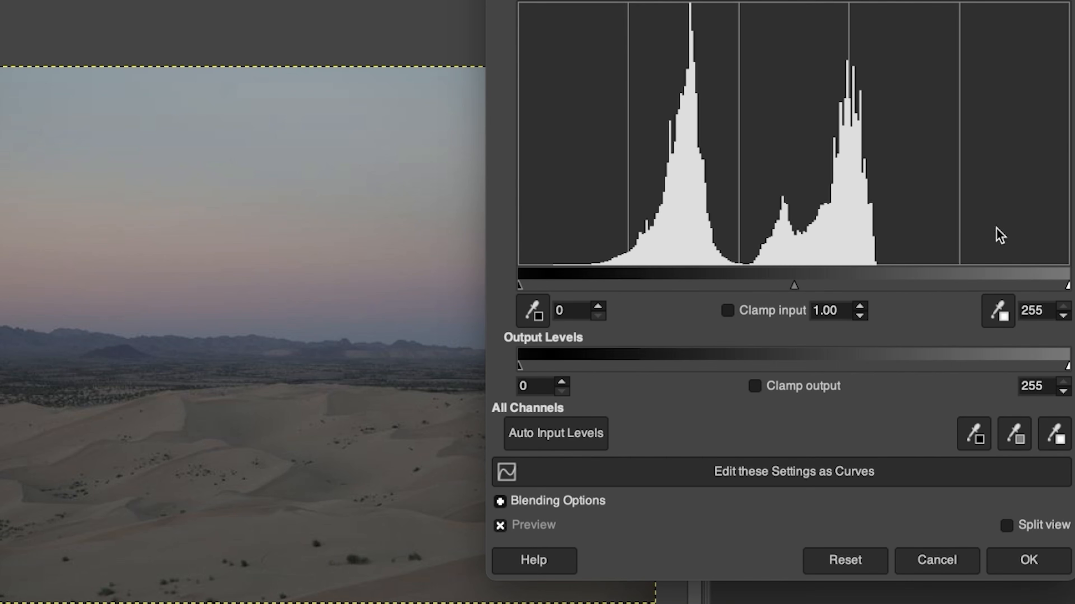
Step: Set the input levels of the Value channel to 15 for the black point and 174 for the white point
{"action": "left_click_drag", "start_coordinate": [1067, 286], "coordinate": [879, 287]}
{"action": "left_click_drag", "start_coordinate": [523, 284], "coordinate": [550, 285]}
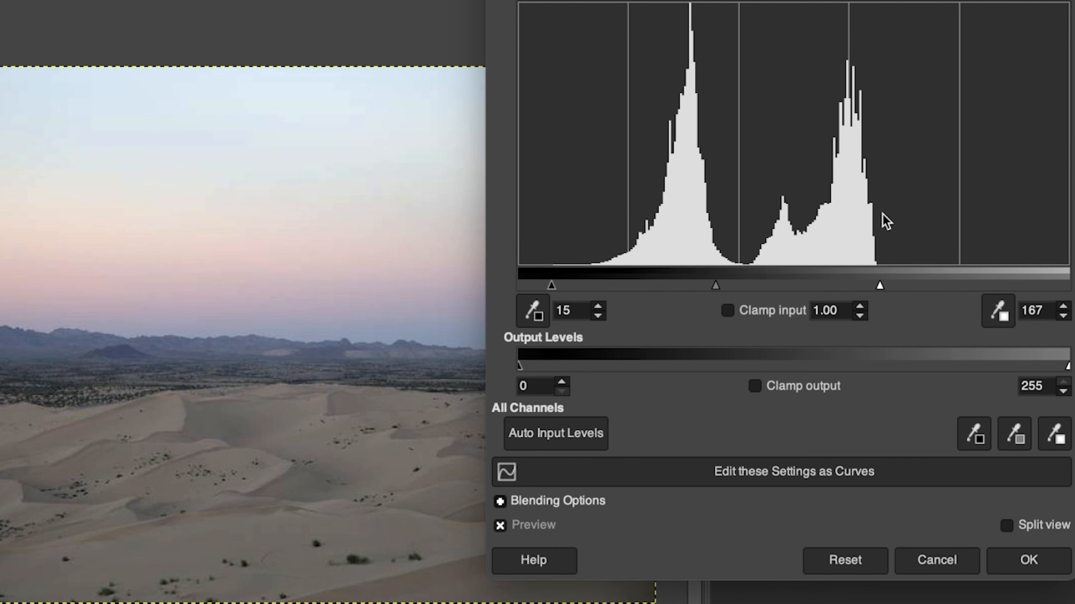
{"action": "left_click", "coordinate": [881, 285]}
{"action": "left_click_drag", "start_coordinate": [880, 285], "coordinate": [893, 284]}
Step: Compare the image with the Levels preview off and on, and display the histogram on a logarithmic scale
{"action": "left_click", "coordinate": [499, 525]}
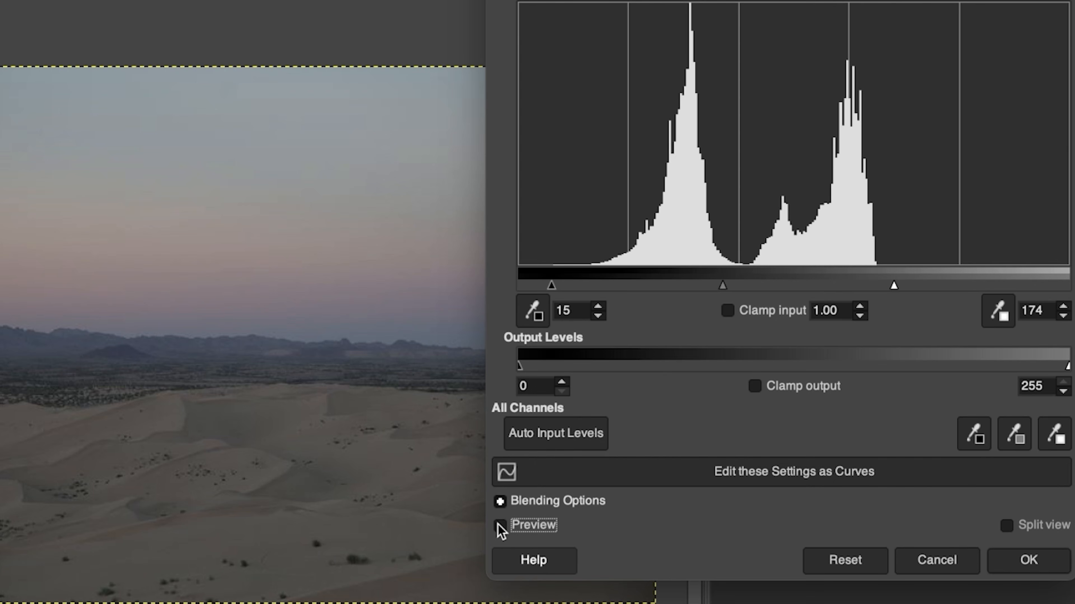
{"action": "left_click", "coordinate": [499, 525]}
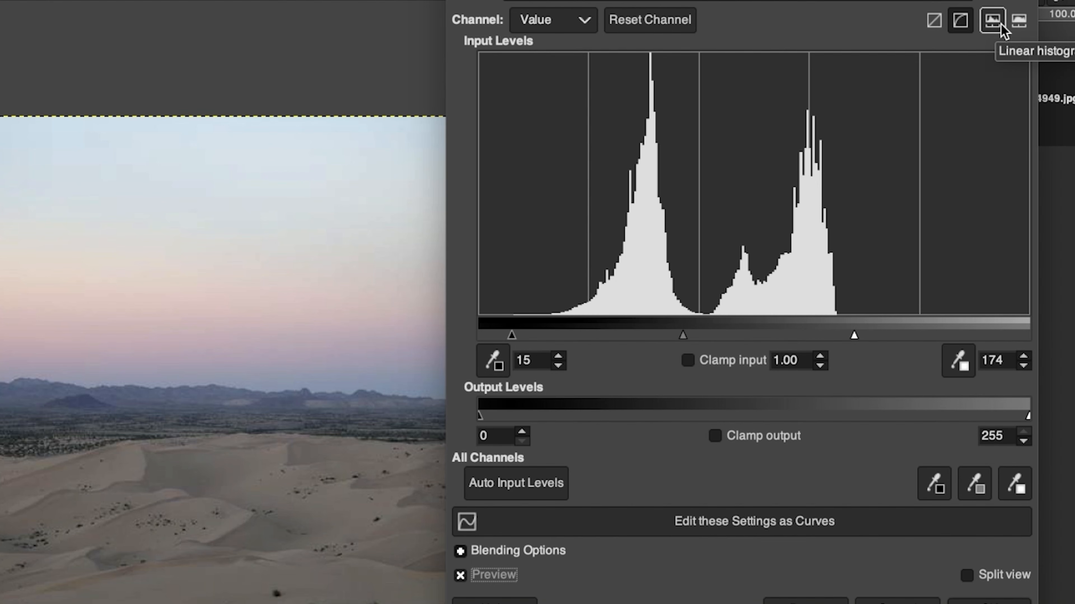
{"action": "left_click", "coordinate": [1019, 23]}
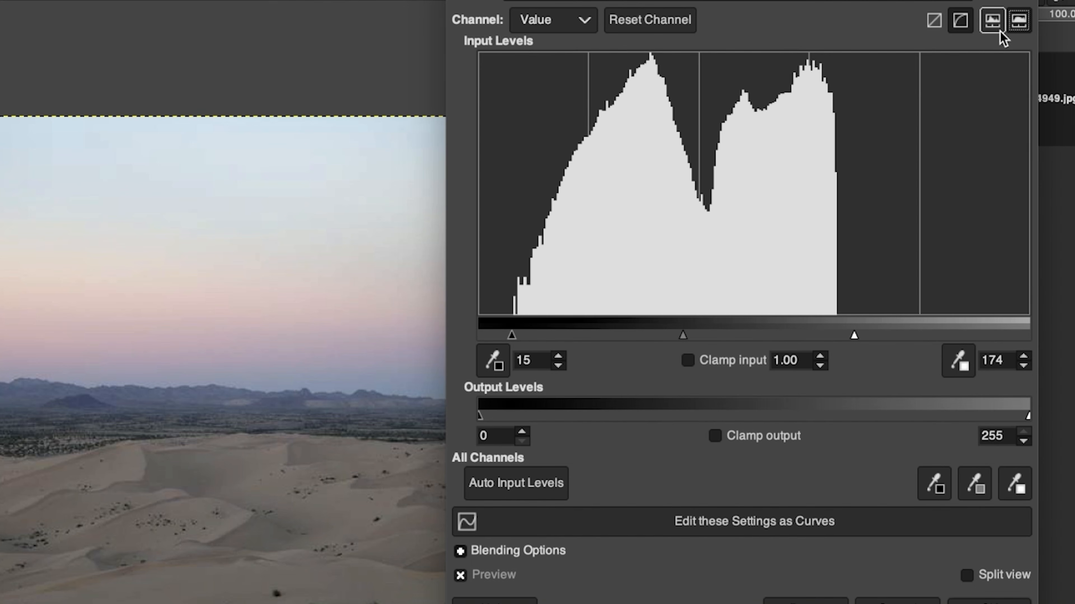
Step: Compare the Value channel's histogram on linear and logarithmic scales, ending on the linear scale
{"action": "left_click", "coordinate": [997, 21]}
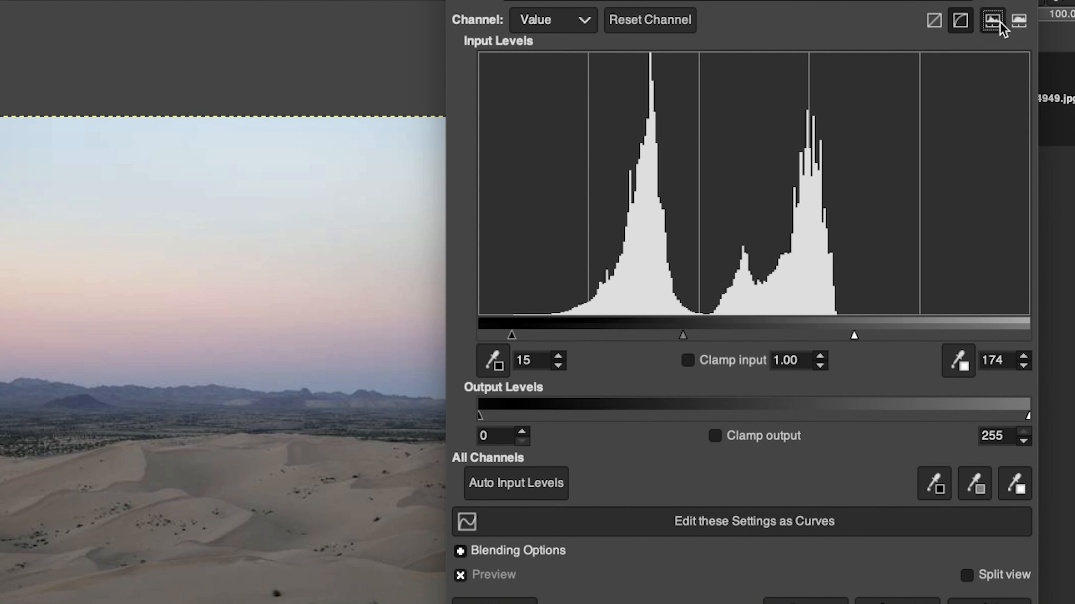
{"action": "left_click", "coordinate": [1019, 19]}
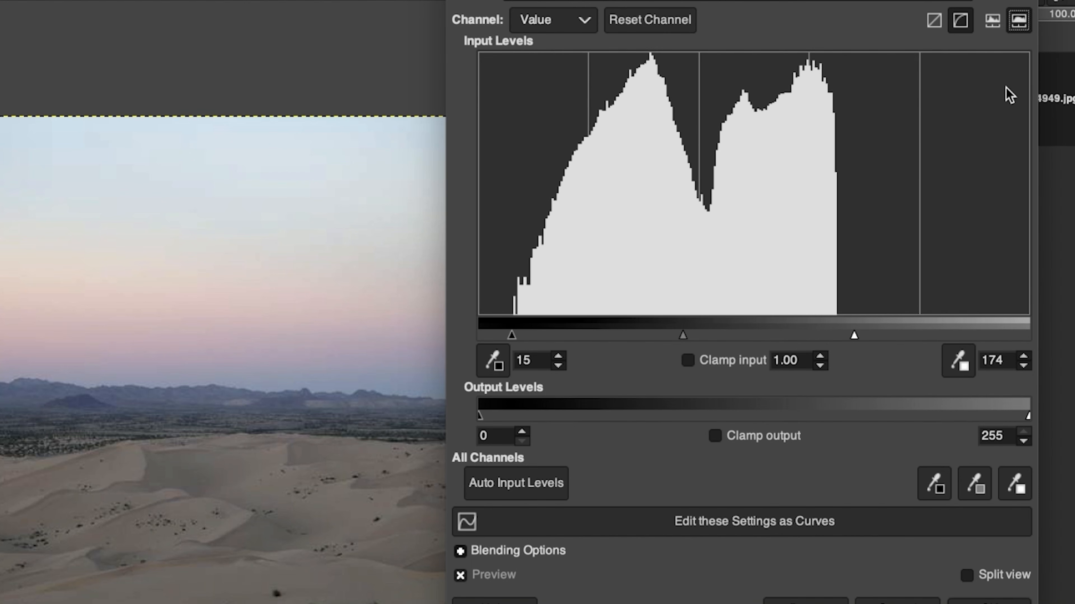
{"action": "left_click", "coordinate": [992, 21]}
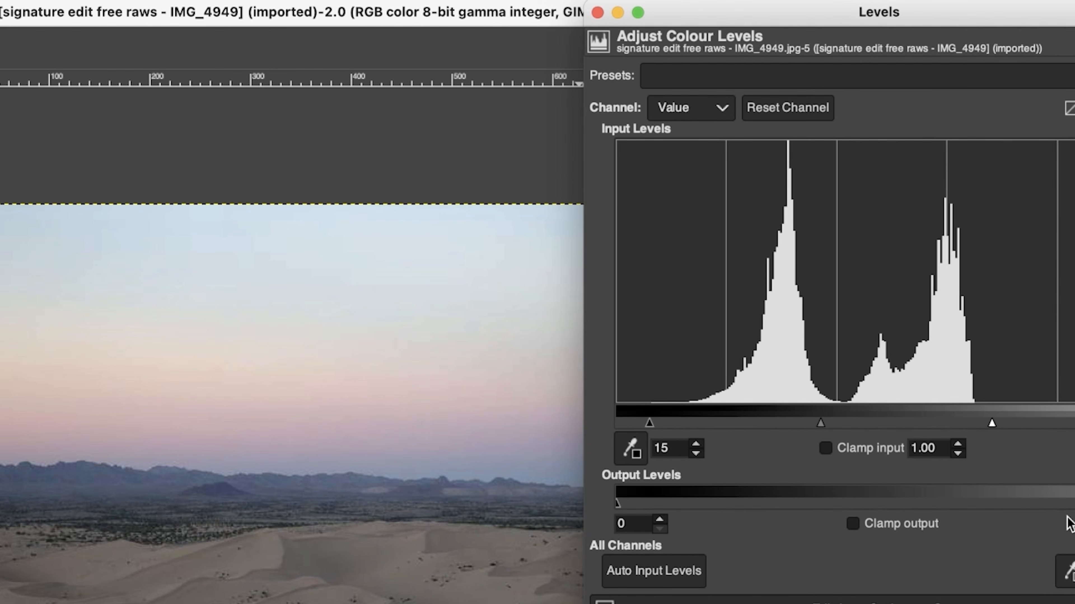
{"action": "mouse_move", "coordinate": [34, 12]}
{"action": "left_click", "coordinate": [86, 10]}
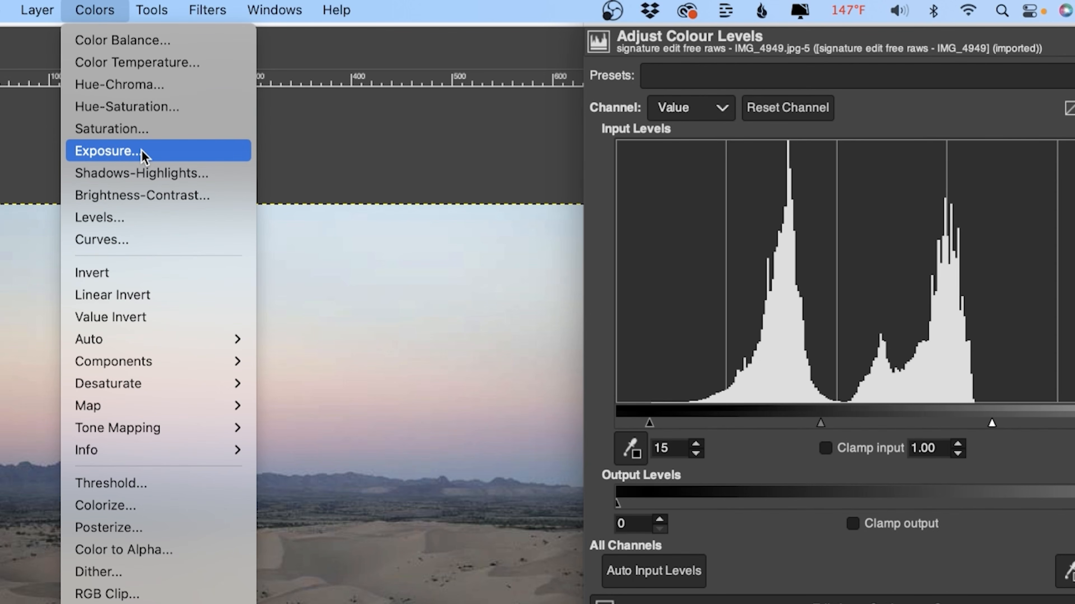
{"action": "left_click", "coordinate": [1005, 456]}
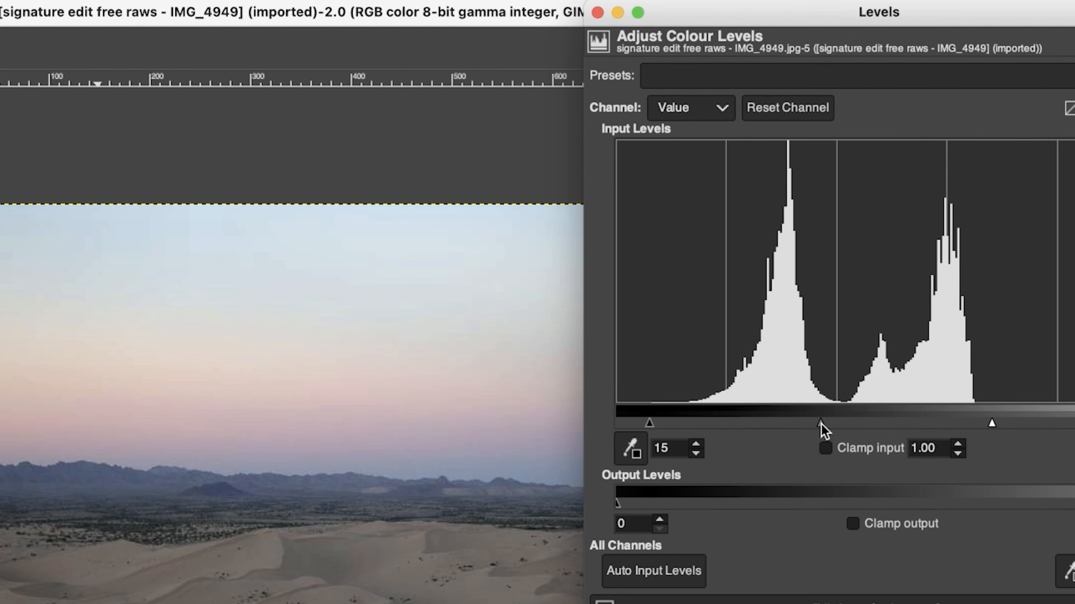
Step: Set the Value channel's midtone gamma to 0.96 in the input levels
{"action": "mouse_move", "coordinate": [823, 425]}
{"action": "left_mouse_down"}
{"action": "mouse_move", "coordinate": [856, 430]}
{"action": "mouse_move", "coordinate": [790, 427]}
{"action": "mouse_move", "coordinate": [825, 431]}
{"action": "left_mouse_up"}
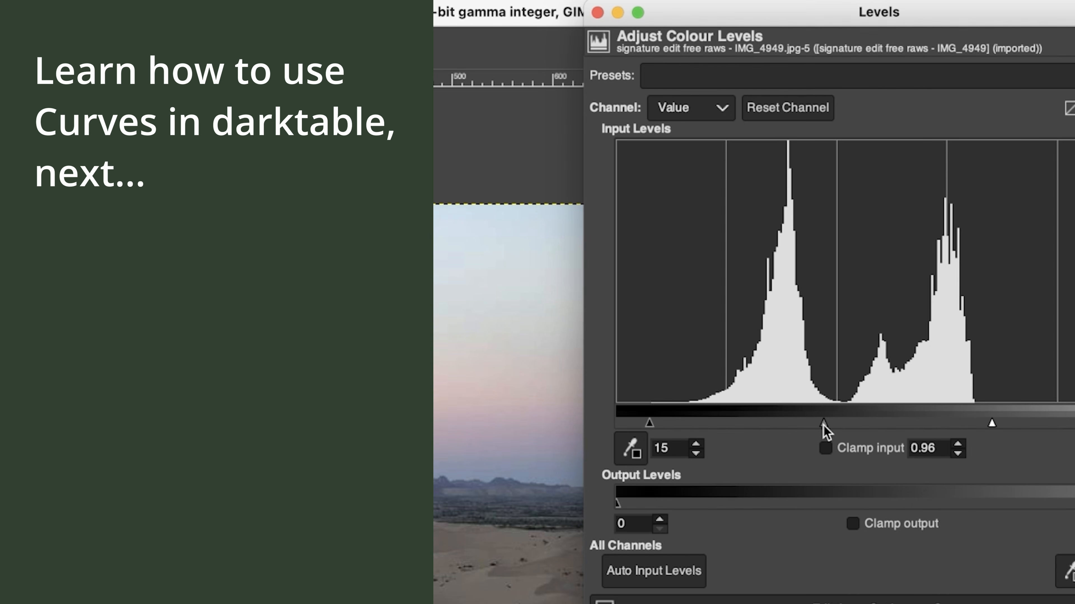